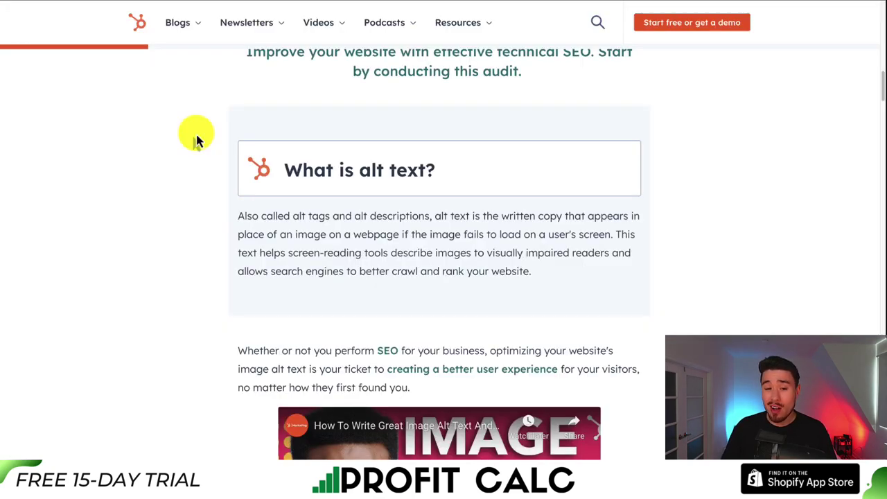
Highlight the alt text definition's points on failed image loads, screen readers and search crawling.
{"action": "left_click_drag", "start_coordinate": [279, 216], "coordinate": [383, 218]}
{"action": "left_click_drag", "start_coordinate": [506, 216], "coordinate": [617, 218]}
{"action": "left_click_drag", "start_coordinate": [257, 233], "coordinate": [500, 229]}
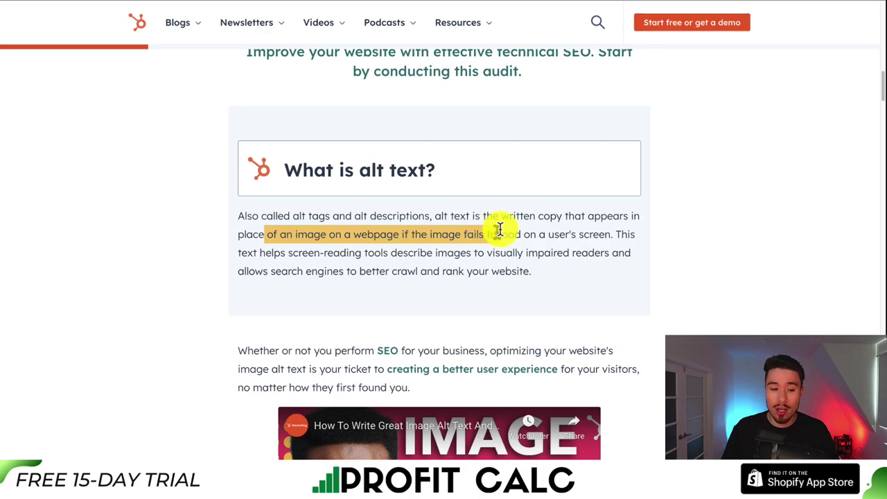
{"action": "left_click_drag", "start_coordinate": [293, 251], "coordinate": [569, 254]}
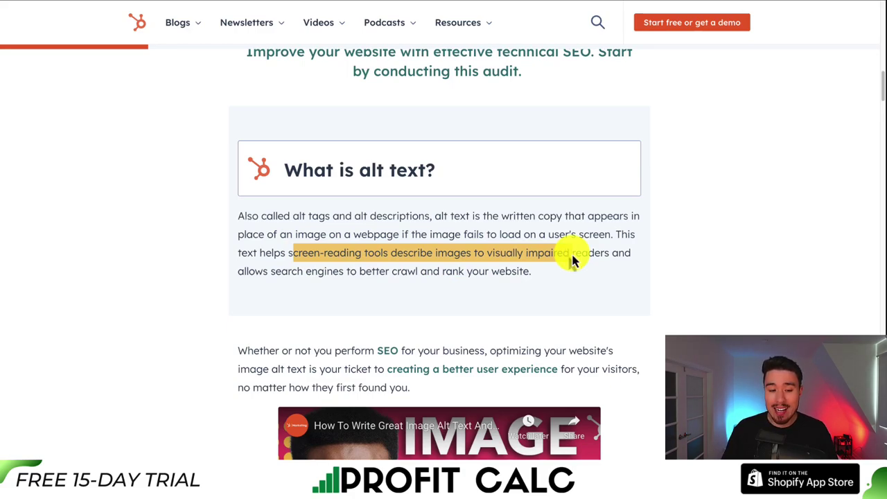
{"action": "left_click_drag", "start_coordinate": [269, 269], "coordinate": [521, 269]}
{"action": "left_click", "coordinate": [562, 258]}
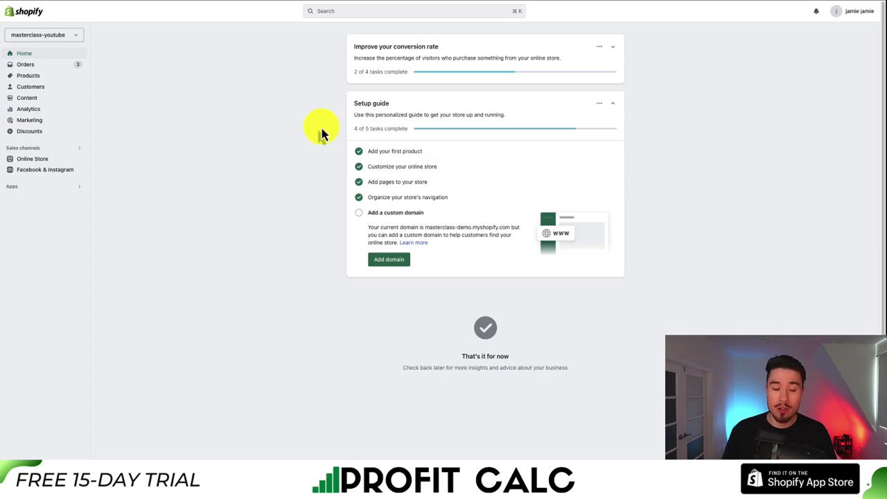
Open the Framed canvas - TEST PRODUCT product and scroll down to its media images.
{"action": "left_click", "coordinate": [59, 76]}
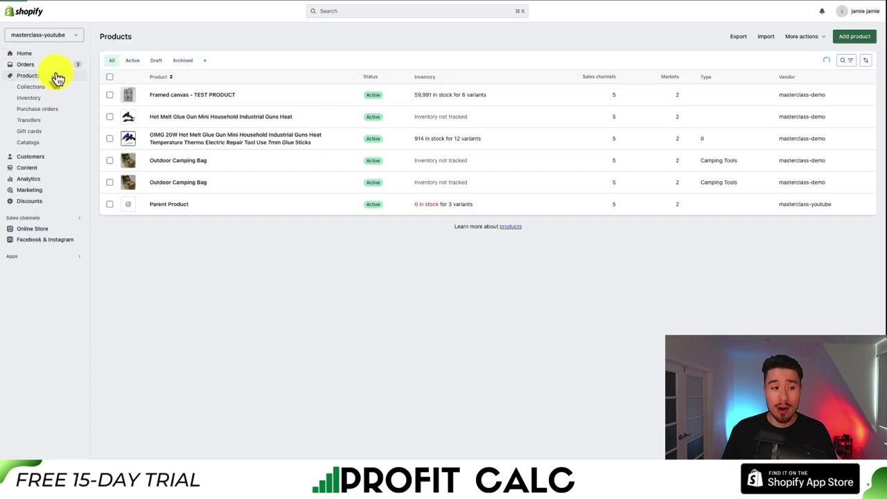
{"action": "left_click", "coordinate": [200, 93]}
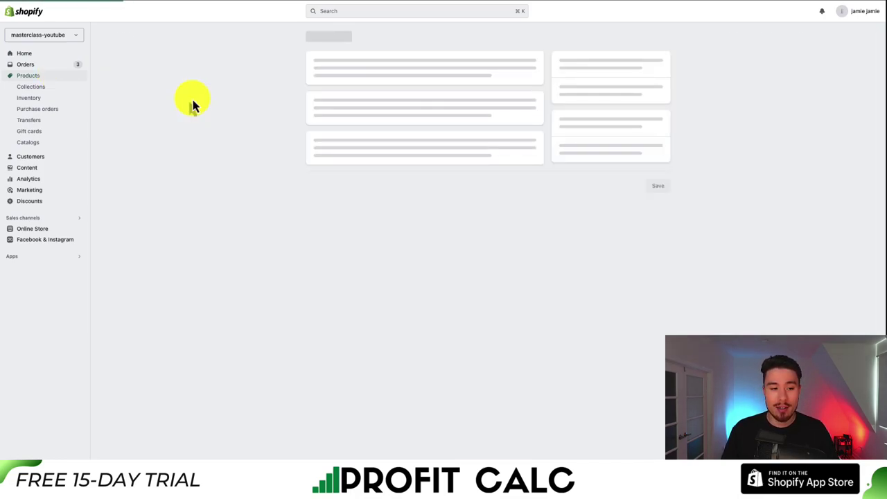
{"action": "scroll", "coordinate": [686, 59], "scroll_direction": "down", "scroll_amount": 3}
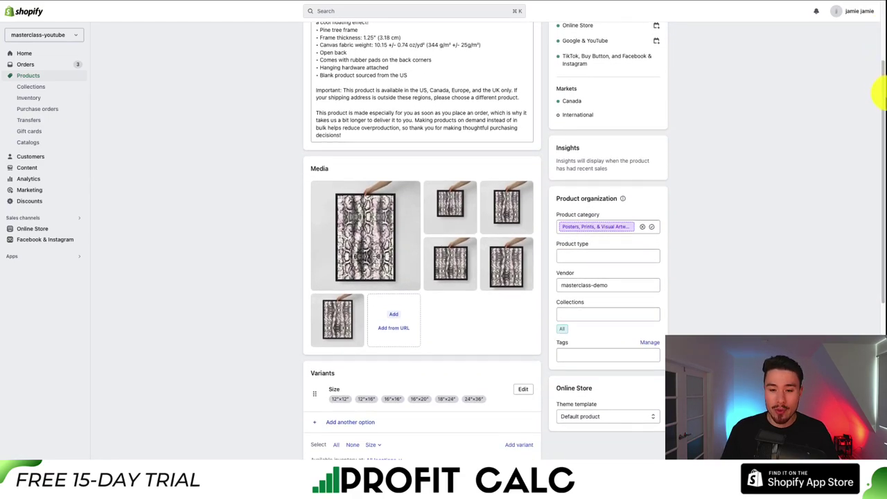
Give the main product image the alt text framed-canvas-painting.
{"action": "left_click", "coordinate": [366, 239]}
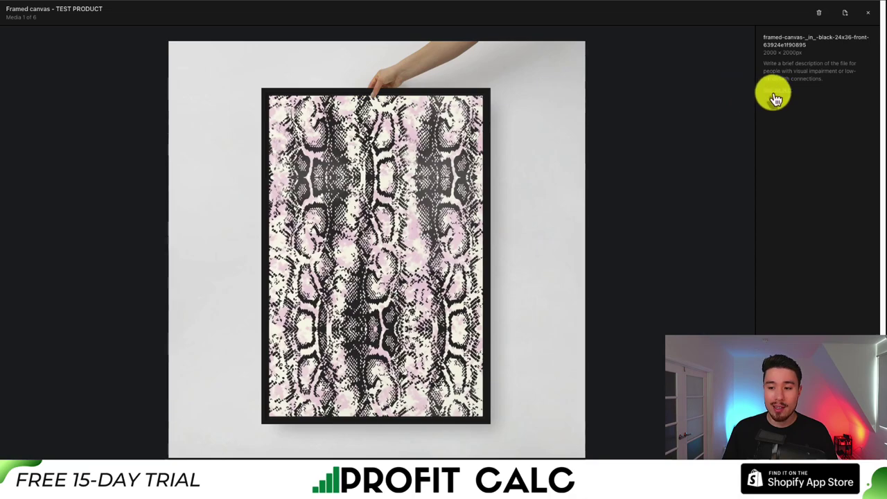
{"action": "left_click", "coordinate": [776, 99]}
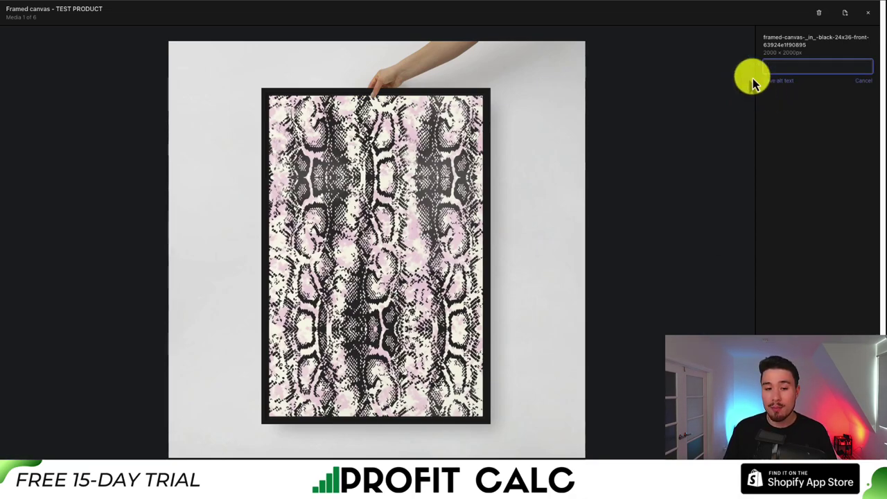
{"action": "type", "text": "framed-"}
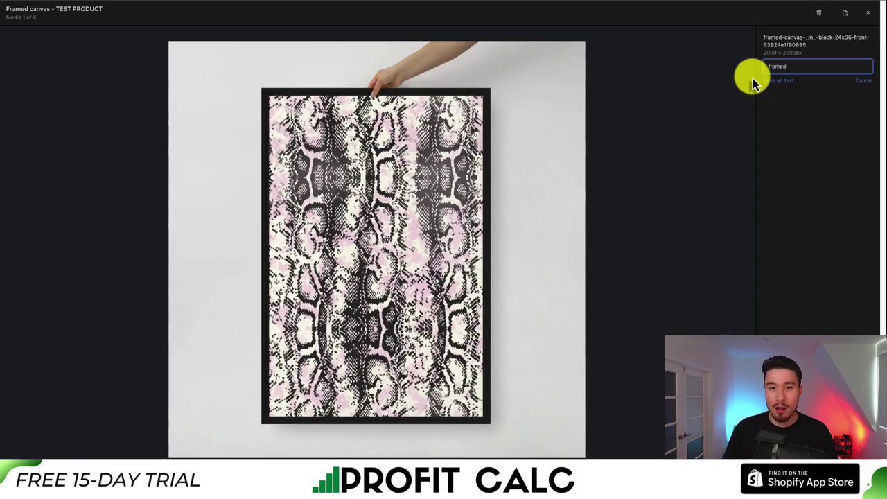
{"action": "type", "text": "ca"}
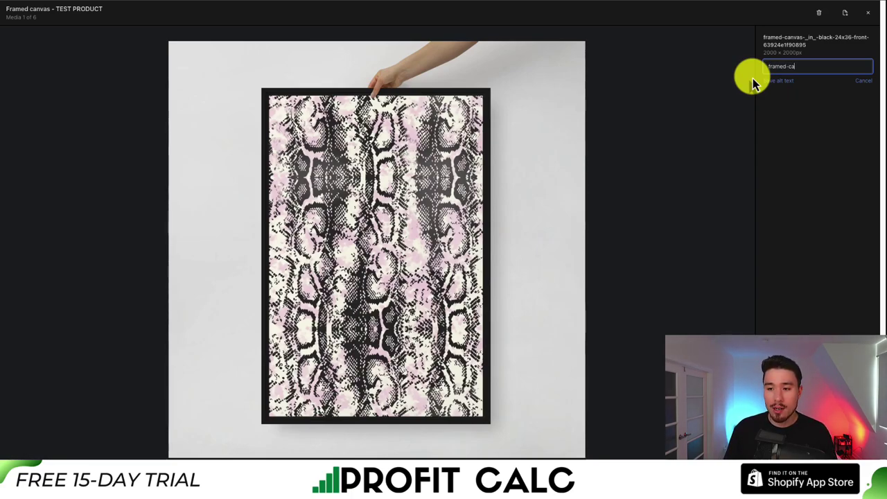
{"action": "type", "text": "nvas-painting"}
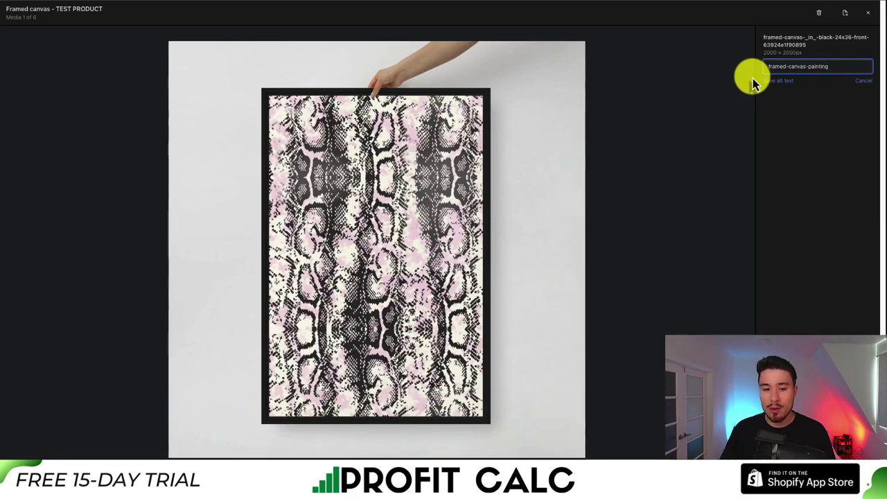
{"action": "left_click", "coordinate": [765, 81]}
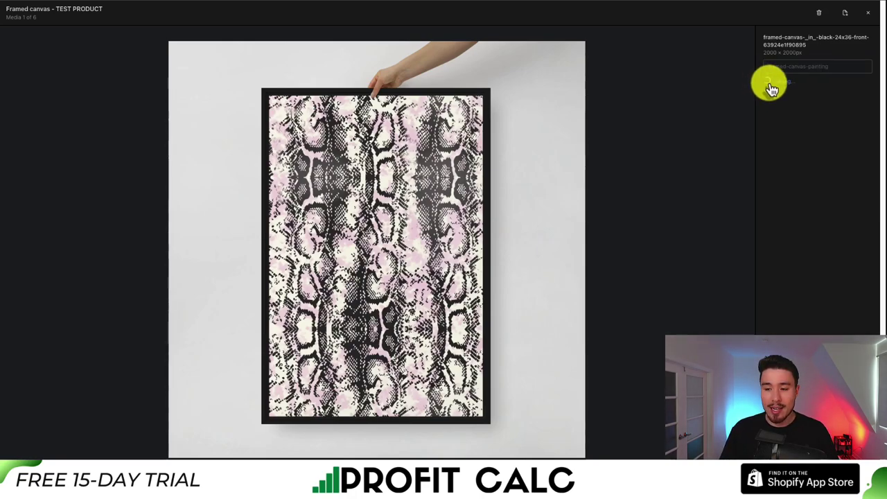
Give the second image the alt text framed-canvas-square, then close the media viewer.
{"action": "left_click", "coordinate": [722, 244]}
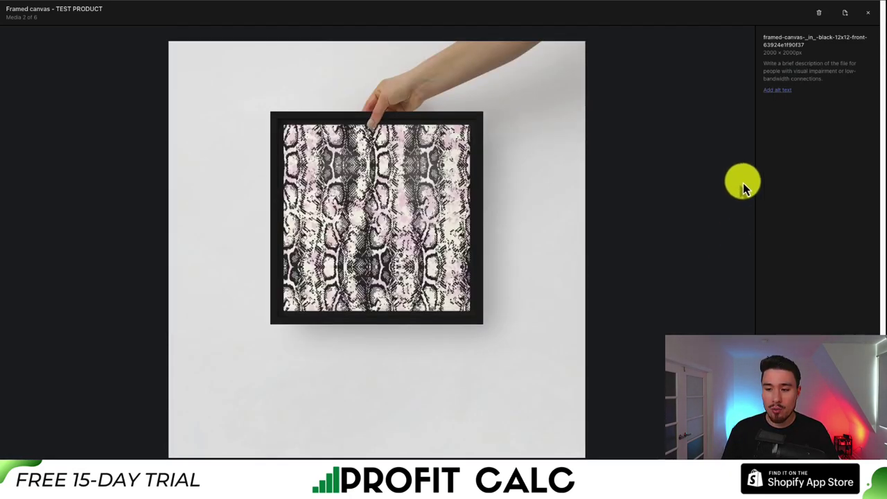
{"action": "left_click", "coordinate": [777, 90]}
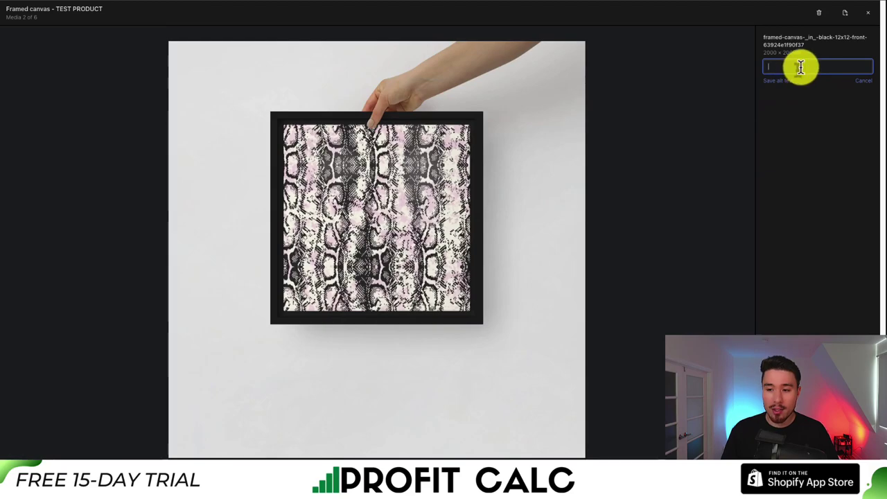
{"action": "type", "text": "framed canvas-square"}
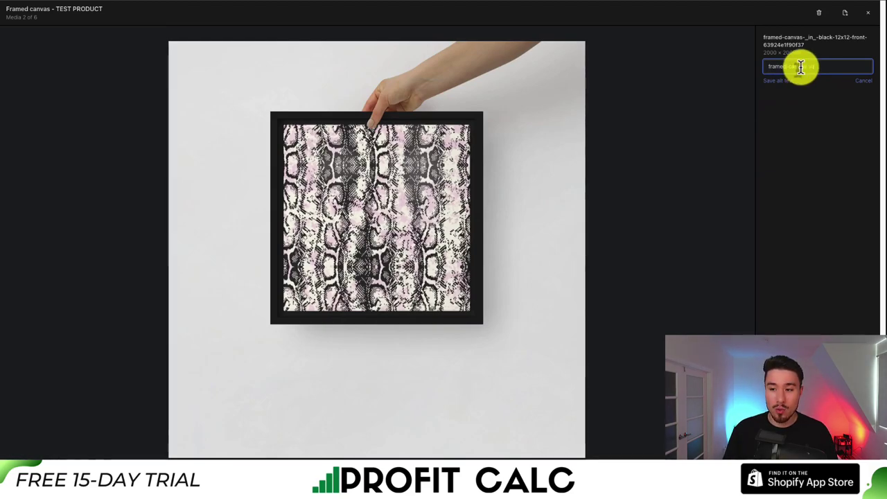
{"action": "left_click", "coordinate": [787, 80]}
{"action": "left_click", "coordinate": [723, 229]}
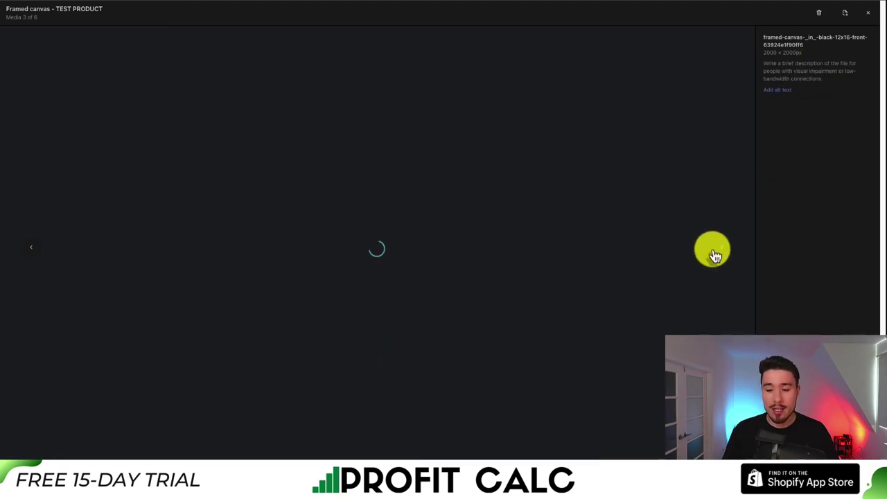
{"action": "left_click", "coordinate": [867, 13]}
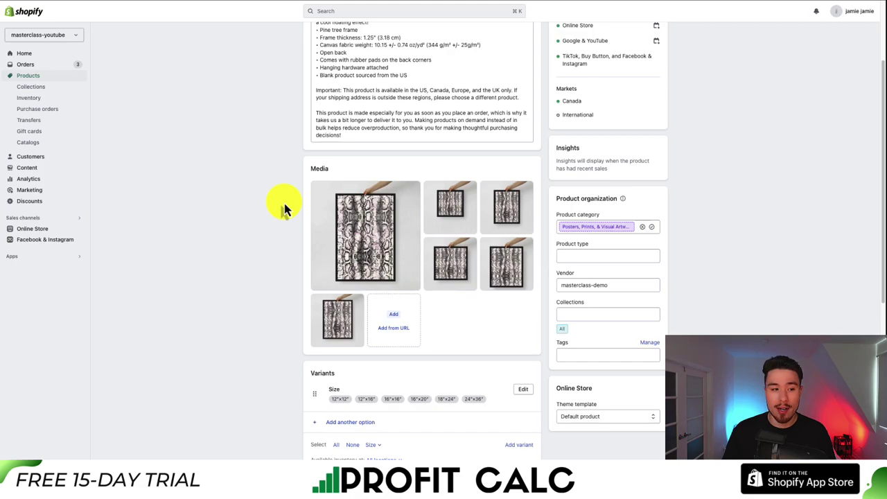
Return to Products, then customize the live Dawn Theme - July 16th Copy from Online Store.
{"action": "key", "text": "alt+Left"}
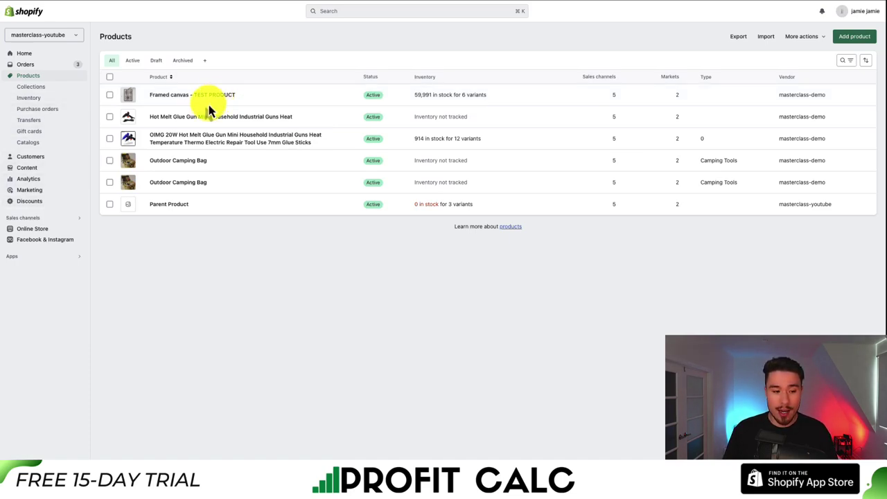
{"action": "left_click", "coordinate": [32, 229]}
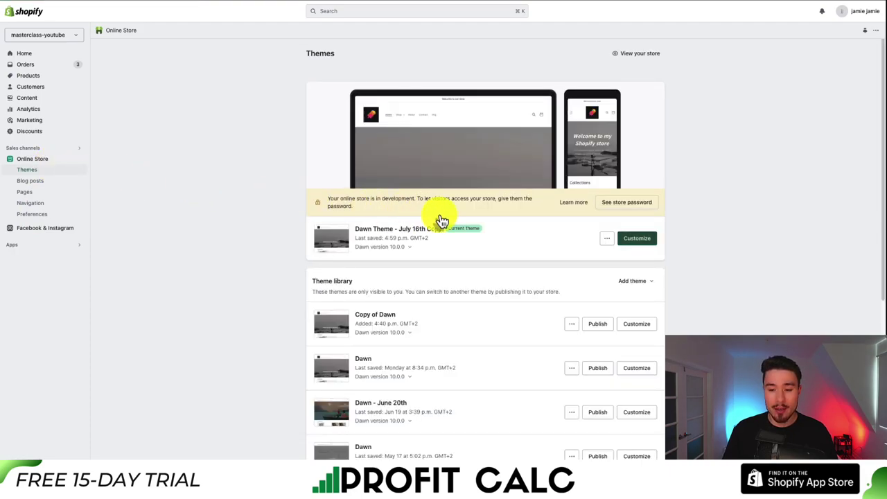
{"action": "left_click", "coordinate": [636, 237]}
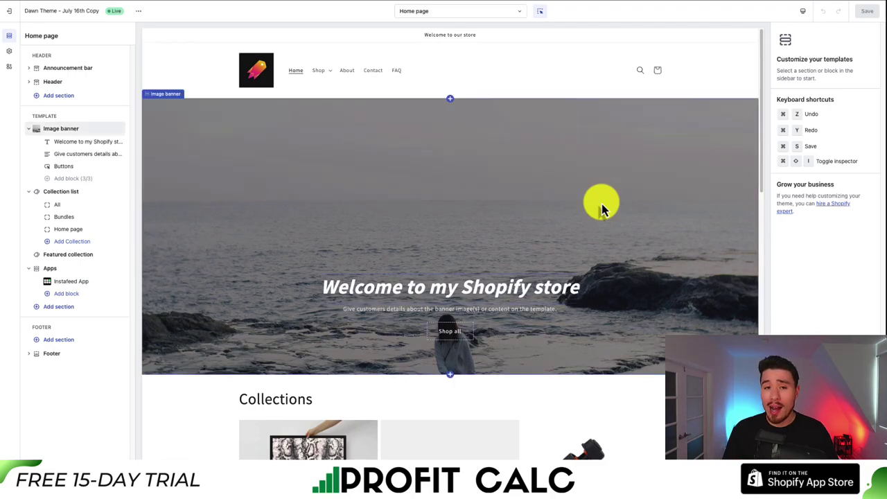
Select the homepage Image banner section to show its person-on-rocks image settings.
{"action": "scroll", "coordinate": [560, 163], "scroll_direction": "down", "scroll_amount": 5}
{"action": "scroll", "coordinate": [528, 179], "scroll_direction": "up", "scroll_amount": 4}
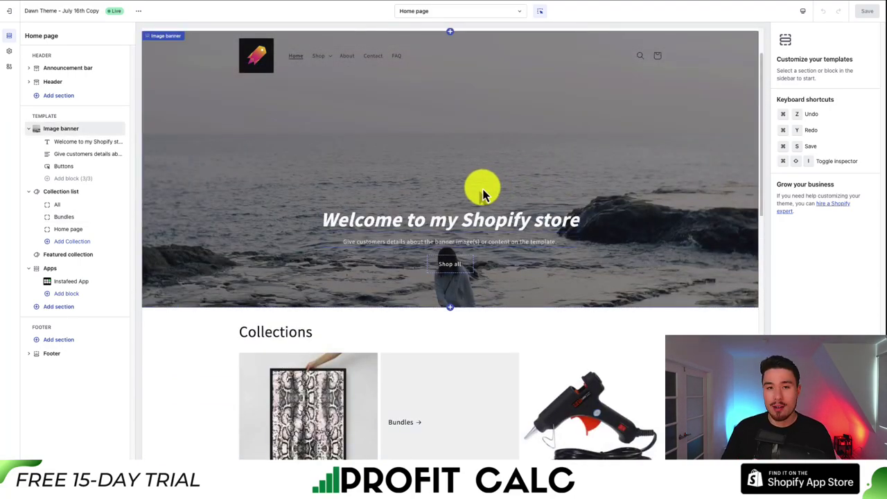
{"action": "left_click", "coordinate": [479, 152]}
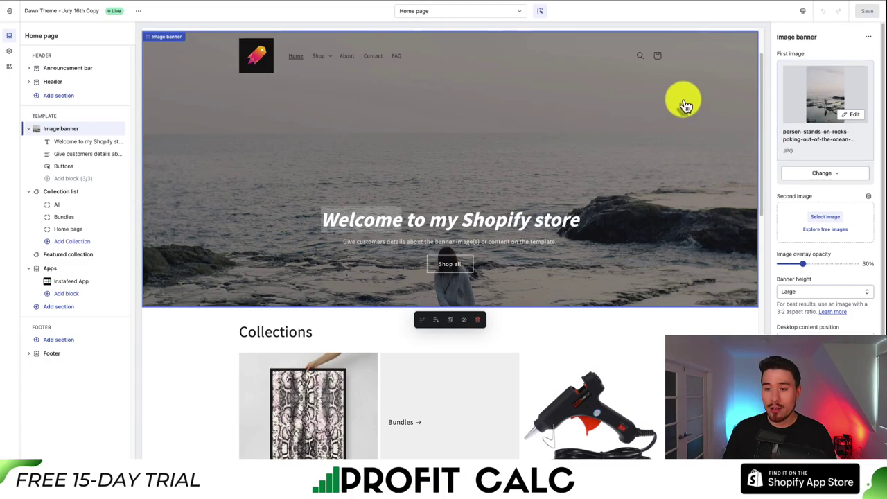
{"action": "scroll", "coordinate": [879, 67], "scroll_direction": "down", "scroll_amount": 3}
{"action": "scroll", "coordinate": [881, 104], "scroll_direction": "up", "scroll_amount": 3}
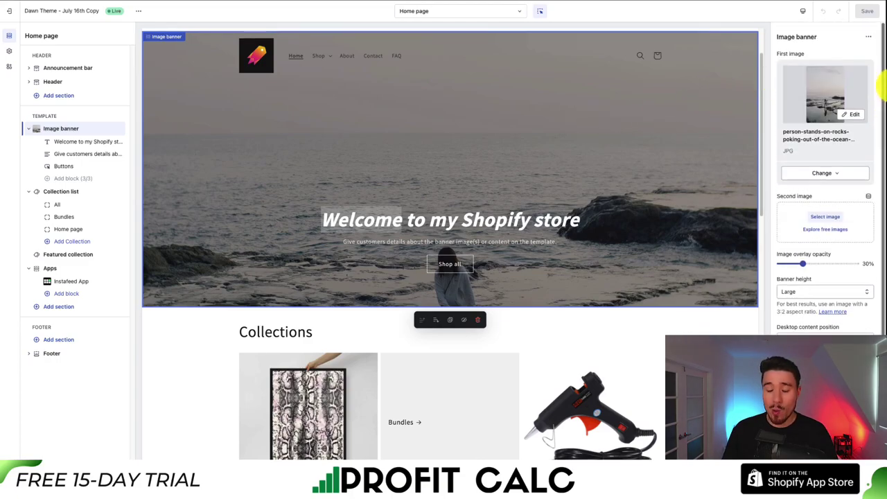
Save person-on-beach-ecom-masterclass-banner-image as the banner image's alt text.
{"action": "left_click", "coordinate": [851, 121]}
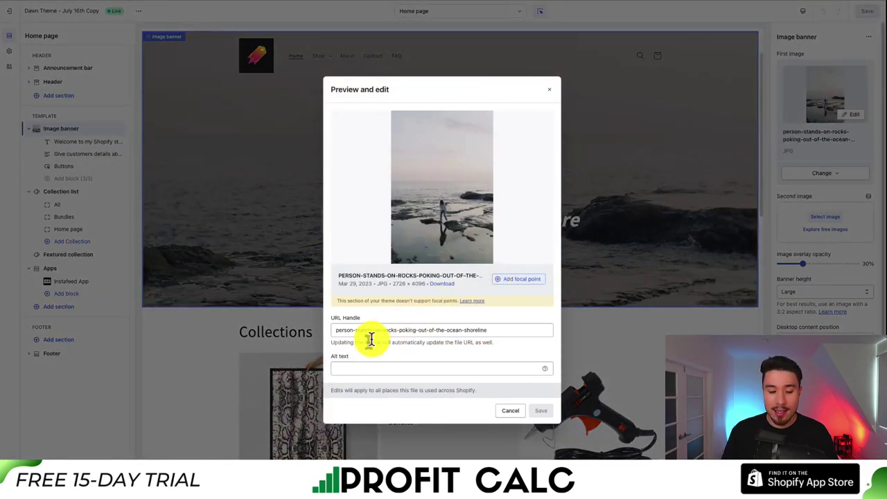
{"action": "left_click", "coordinate": [341, 368]}
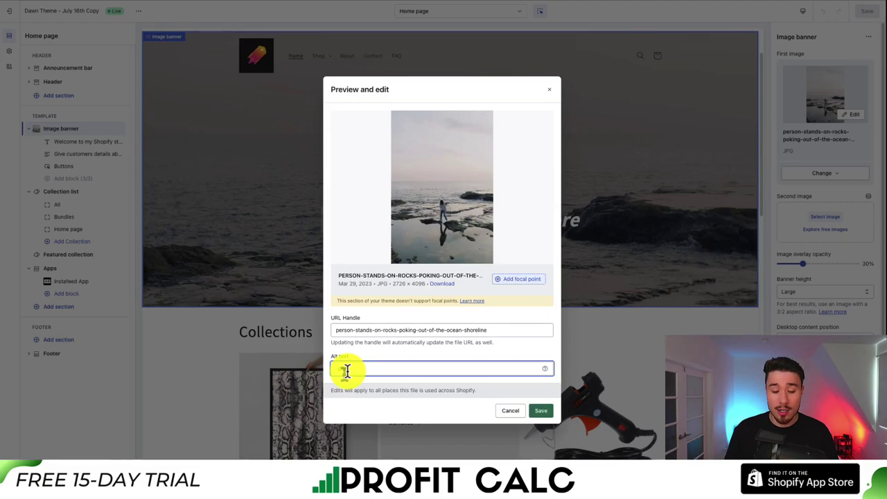
{"action": "type", "text": "person-on-beach-ecom-masterc"}
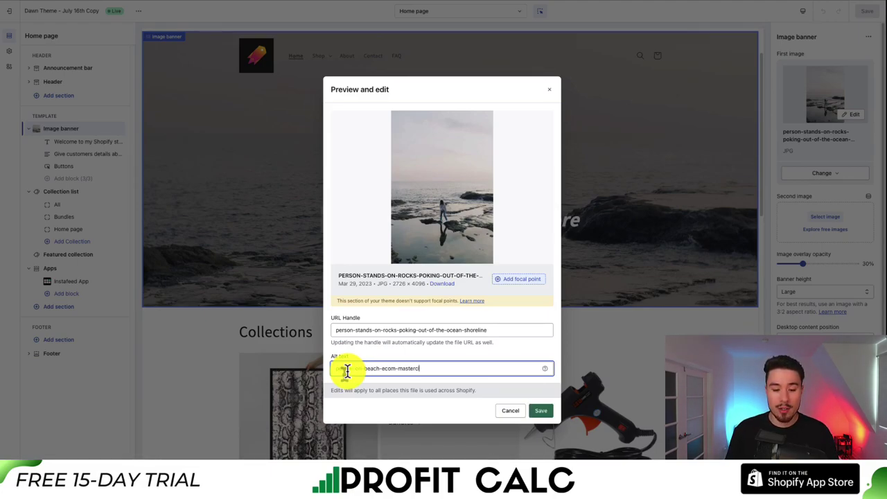
{"action": "type", "text": "lass-banner-image"}
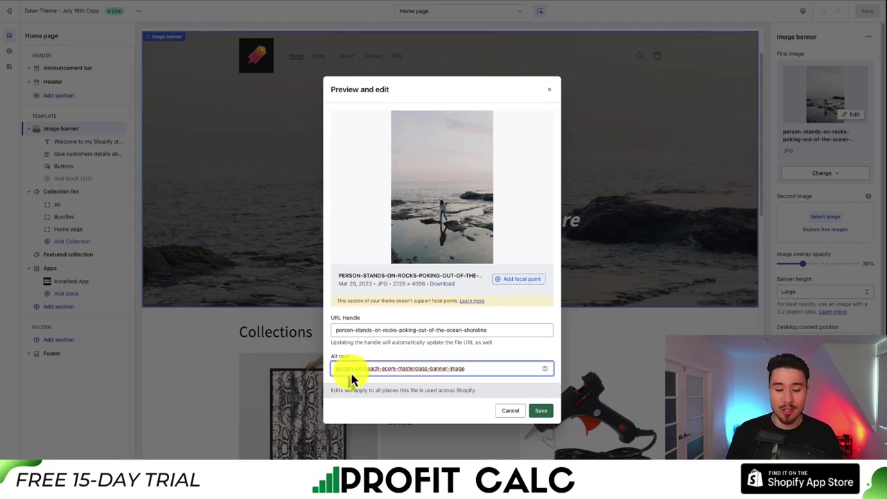
{"action": "left_click", "coordinate": [543, 413]}
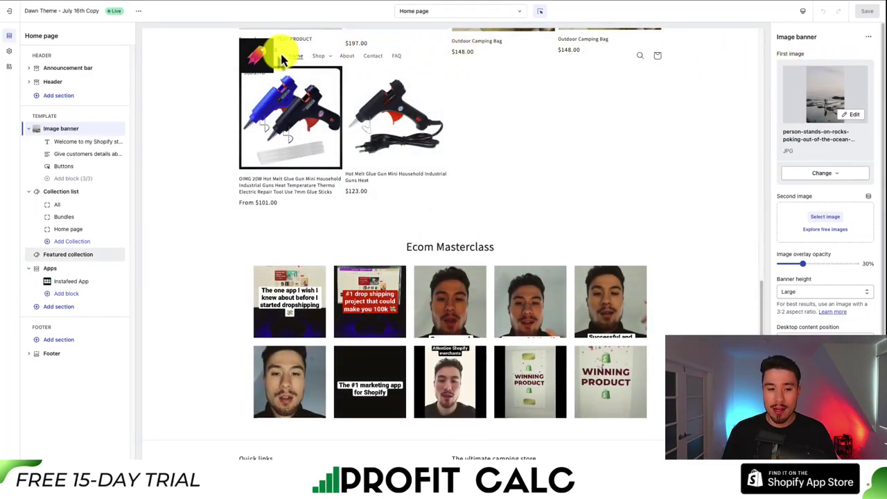
Select the store header and bring up the theme's Logo settings.
{"action": "left_click", "coordinate": [255, 54]}
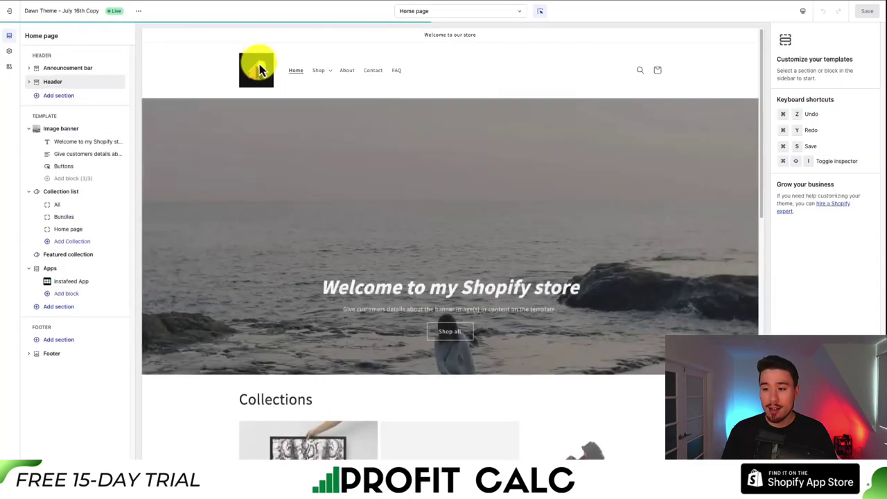
{"action": "left_click", "coordinate": [257, 70]}
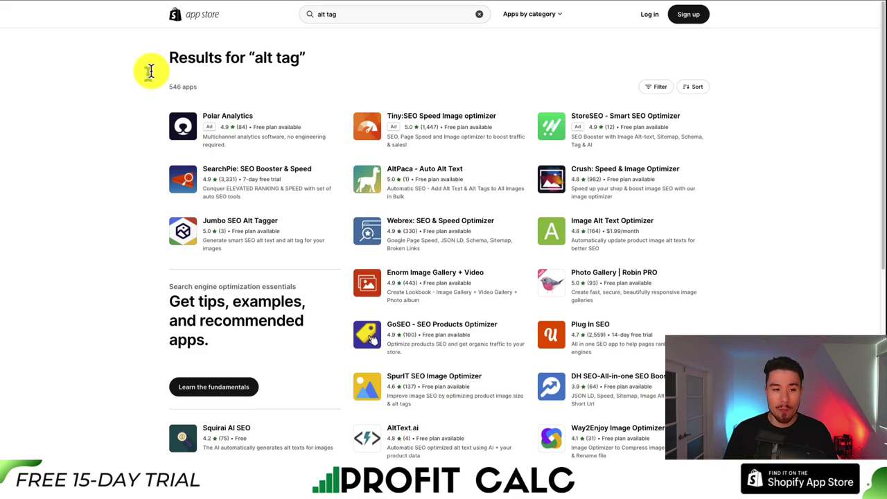
{"action": "left_click", "coordinate": [317, 16]}
{"action": "left_click", "coordinate": [284, 66]}
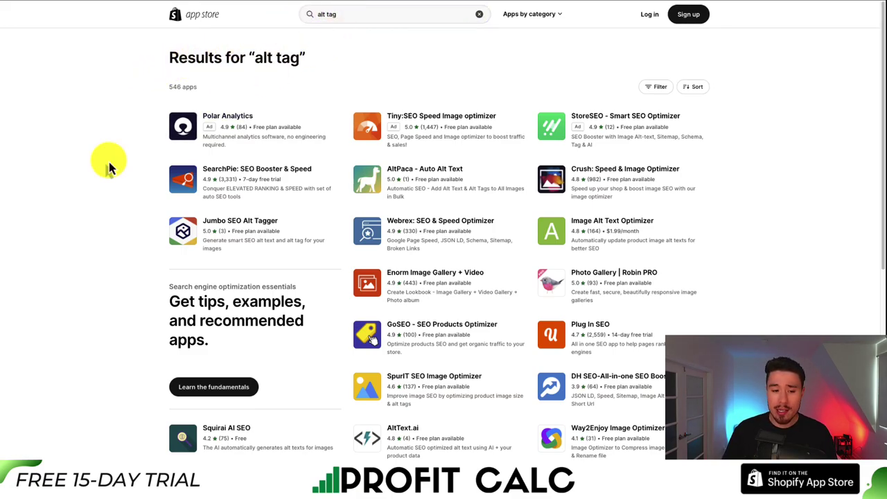
{"action": "scroll", "coordinate": [109, 166], "scroll_direction": "down", "scroll_amount": 1}
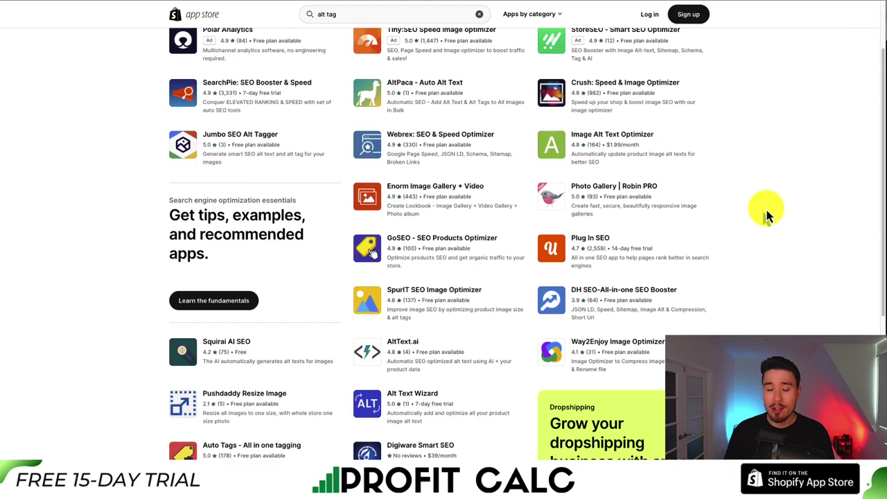
{"action": "scroll", "coordinate": [762, 215], "scroll_direction": "up", "scroll_amount": 1}
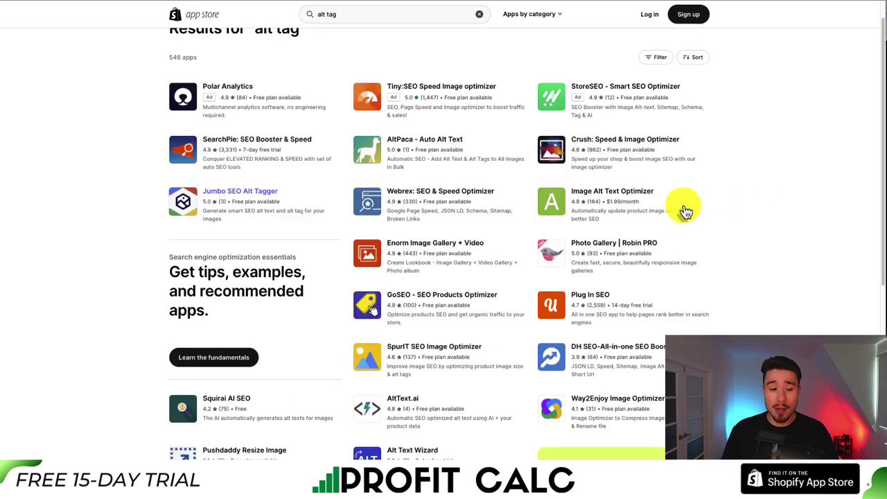
Open Jumbo SEO Alt Tagger and highlight its Free and $1.99/month Premium plan features.
{"action": "left_click", "coordinate": [255, 196]}
{"action": "scroll", "coordinate": [200, 208], "scroll_direction": "down", "scroll_amount": 10}
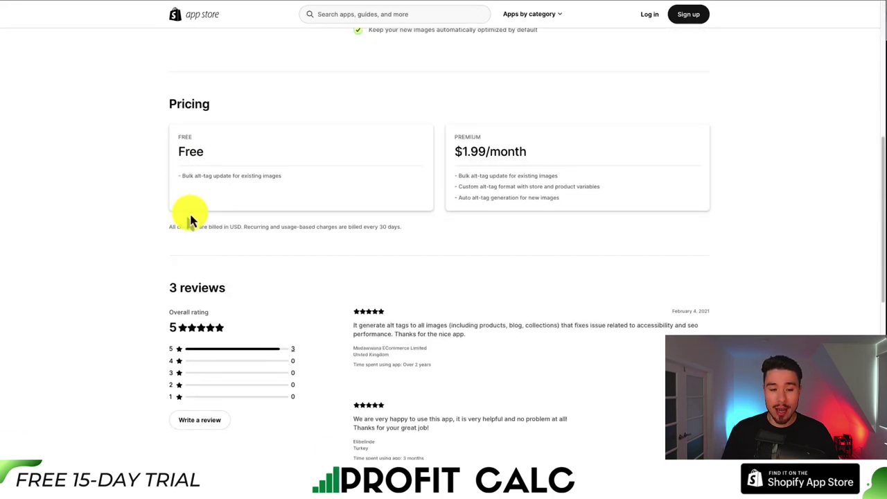
{"action": "triple_click", "coordinate": [194, 177]}
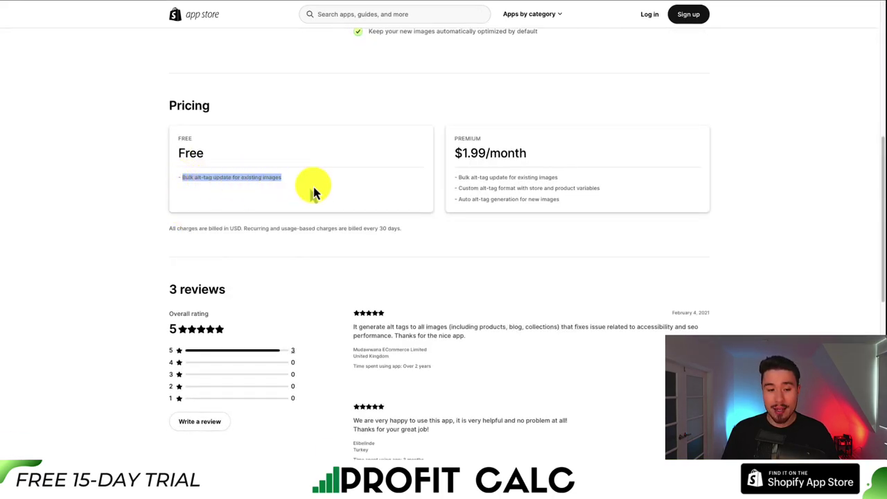
{"action": "left_click_drag", "start_coordinate": [214, 159], "coordinate": [197, 151]}
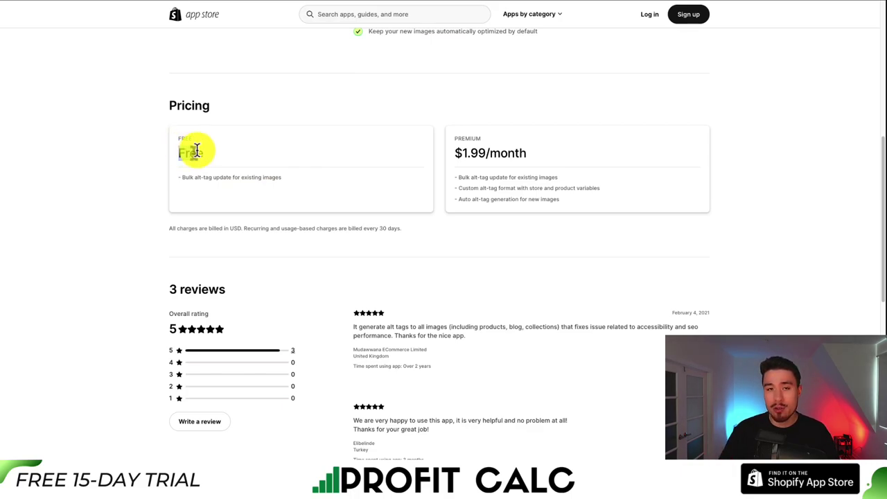
{"action": "left_click_drag", "start_coordinate": [429, 150], "coordinate": [500, 158]}
{"action": "left_click_drag", "start_coordinate": [558, 177], "coordinate": [485, 176]}
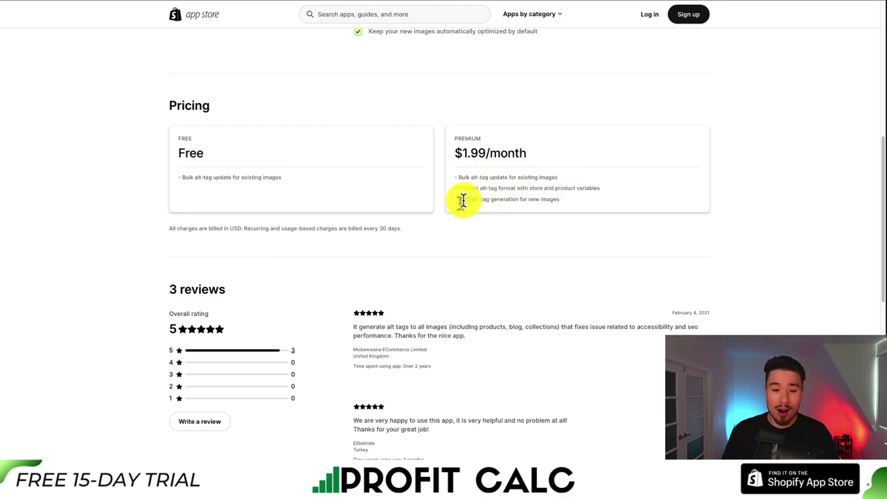
{"action": "scroll", "coordinate": [476, 200], "scroll_direction": "up", "scroll_amount": 6}
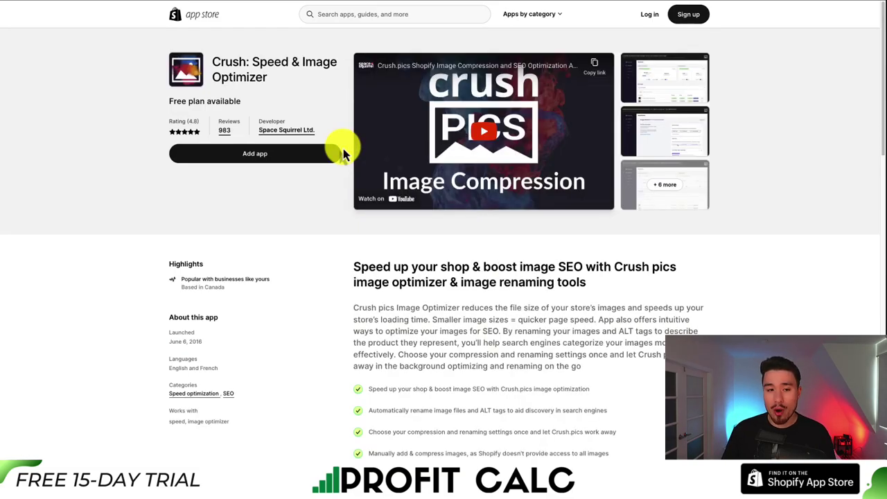
Highlight the Crush: Speed & Image Optimizer app name and review its pricing section.
{"action": "left_click_drag", "start_coordinate": [225, 63], "coordinate": [261, 78]}
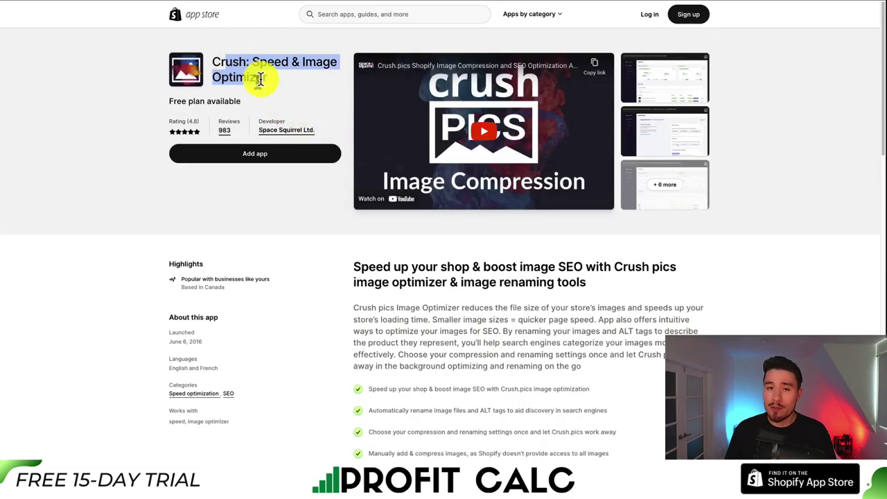
{"action": "scroll", "coordinate": [311, 107], "scroll_direction": "down", "scroll_amount": 5}
{"action": "left_click_drag", "start_coordinate": [315, 363], "coordinate": [378, 373]}
{"action": "scroll", "coordinate": [418, 265], "scroll_direction": "up", "scroll_amount": 1}
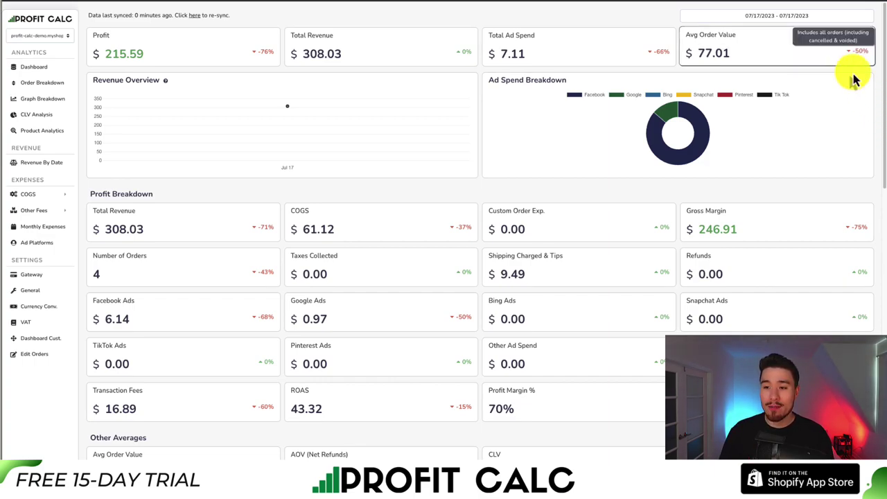
Set the Profit Calc date range to the last 7 days, 07/11–07/17/2023, and scroll the dashboard.
{"action": "left_click", "coordinate": [812, 15]}
{"action": "left_click", "coordinate": [831, 49]}
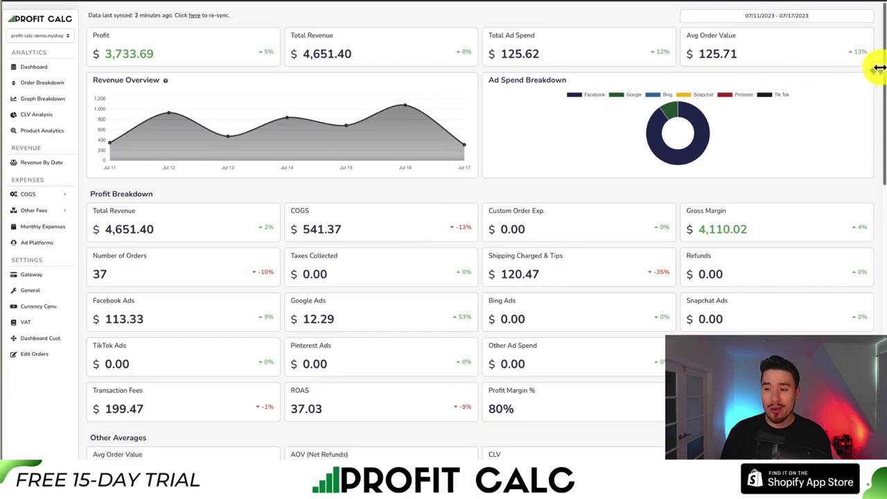
{"action": "scroll", "coordinate": [884, 86], "scroll_direction": "down", "scroll_amount": 1}
{"action": "left_click_drag", "start_coordinate": [884, 87], "coordinate": [879, 57]}
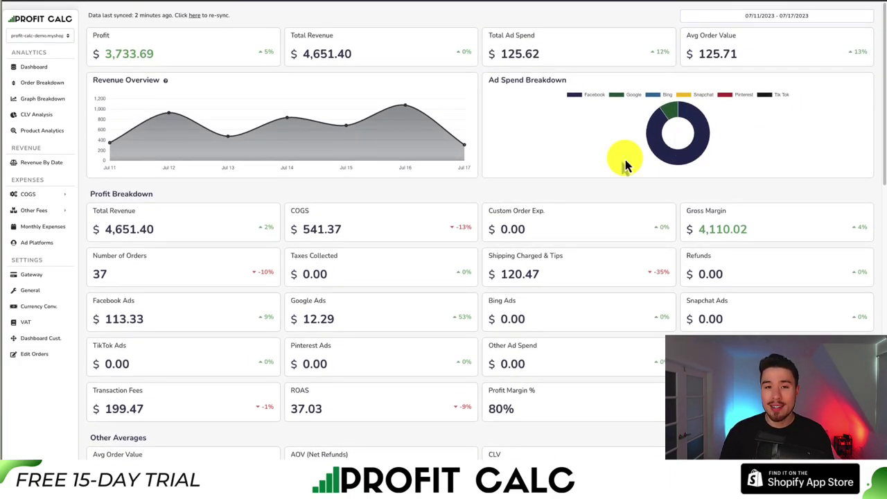